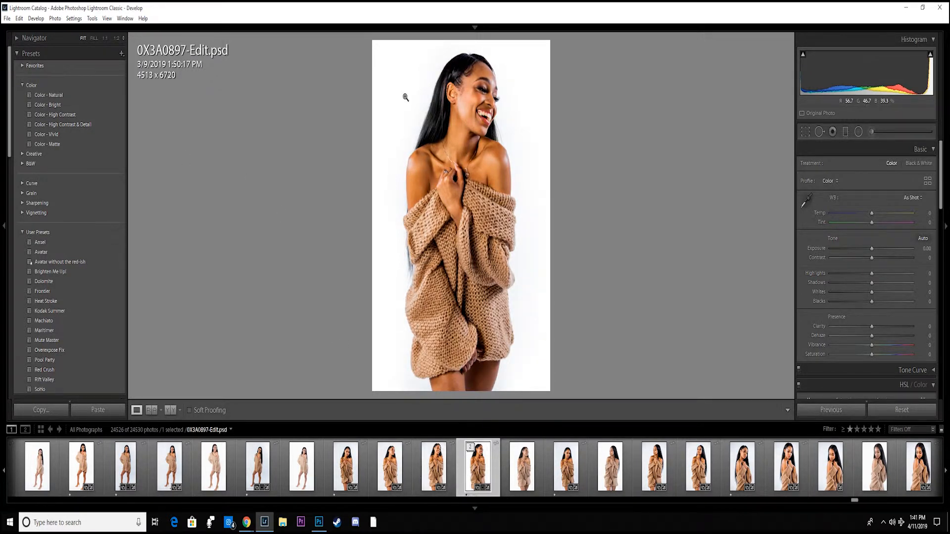
Step: Open 0X3A0897-Edit.psd in Adobe Photoshop CC 2017 as a copy with Lightroom adjustments and maximize the Photoshop window
right_click(479, 464)
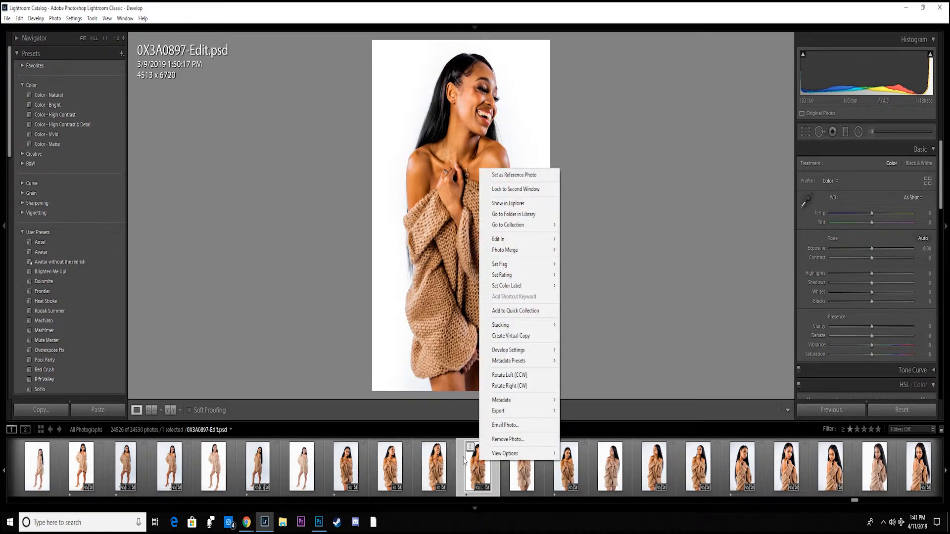
mouse_move(549, 241)
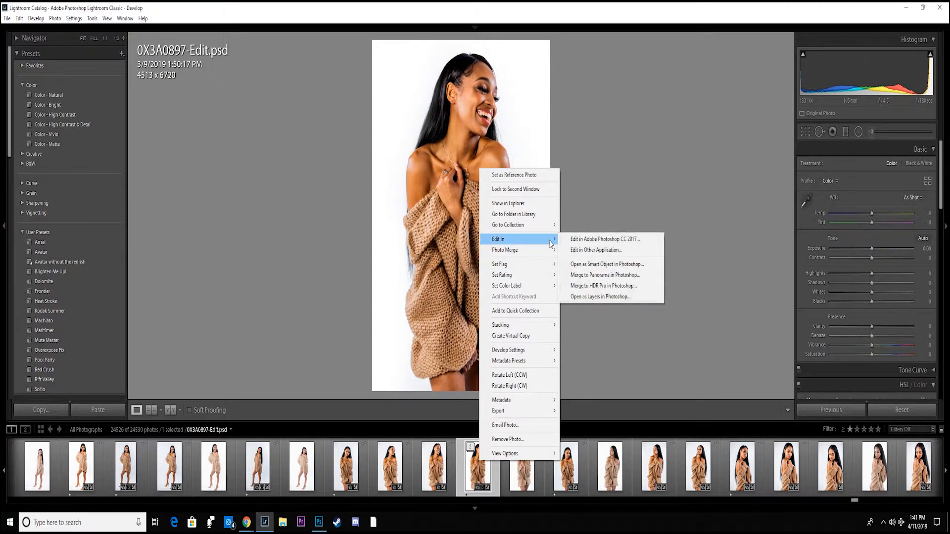
click(586, 242)
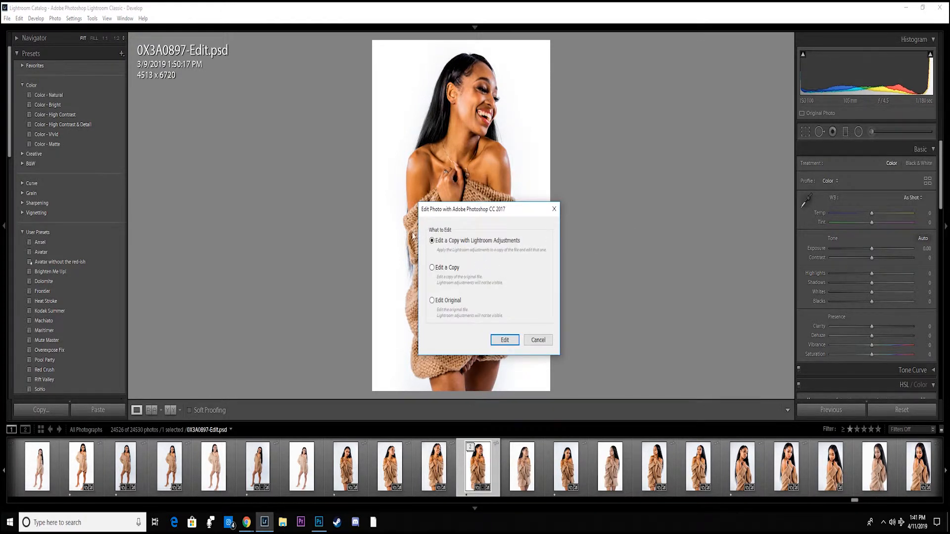
click(505, 340)
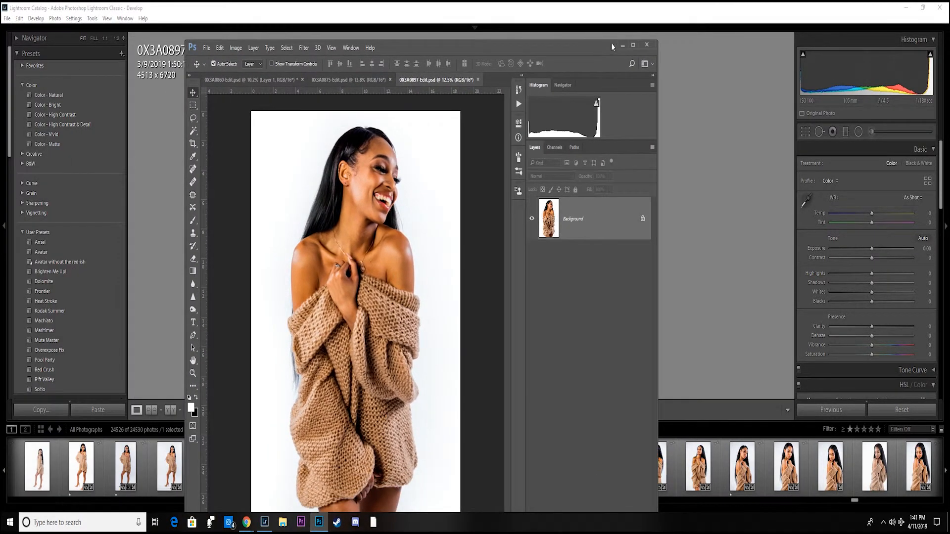
click(633, 45)
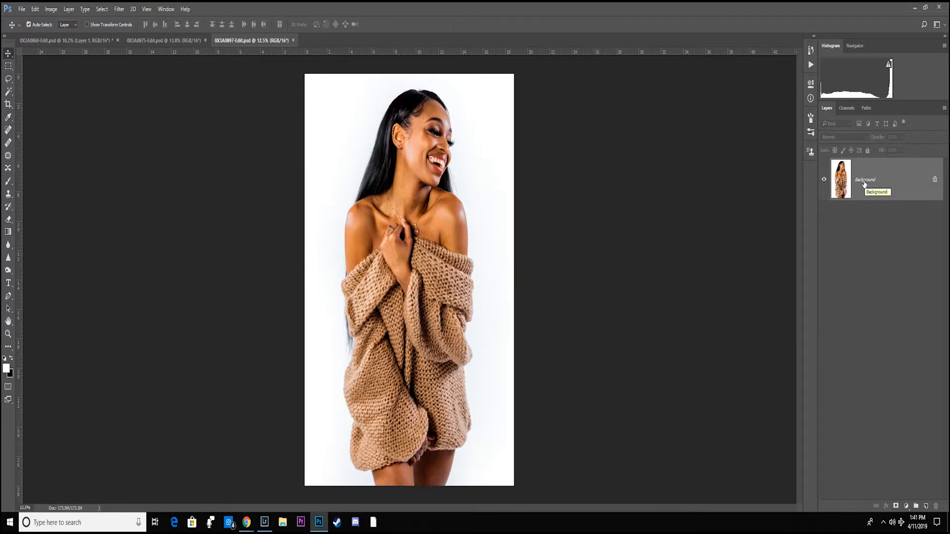
Step: Duplicate the background layer and select the Photography workspace
key(ctrl+j)
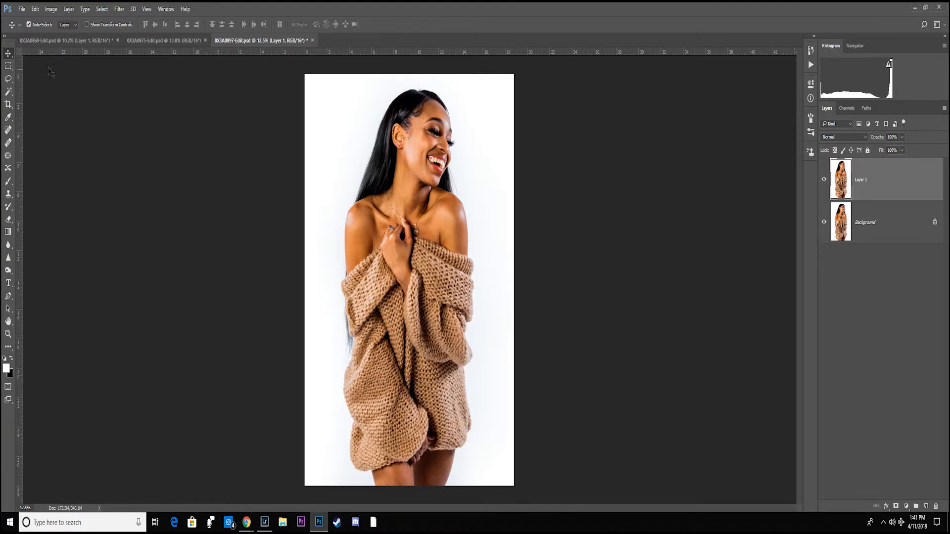
click(161, 12)
mouse_move(196, 31)
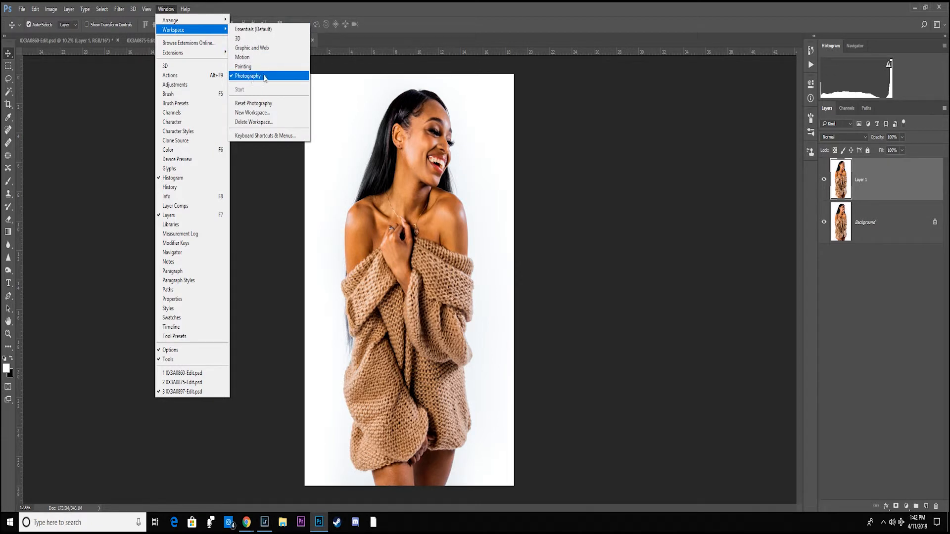
click(248, 77)
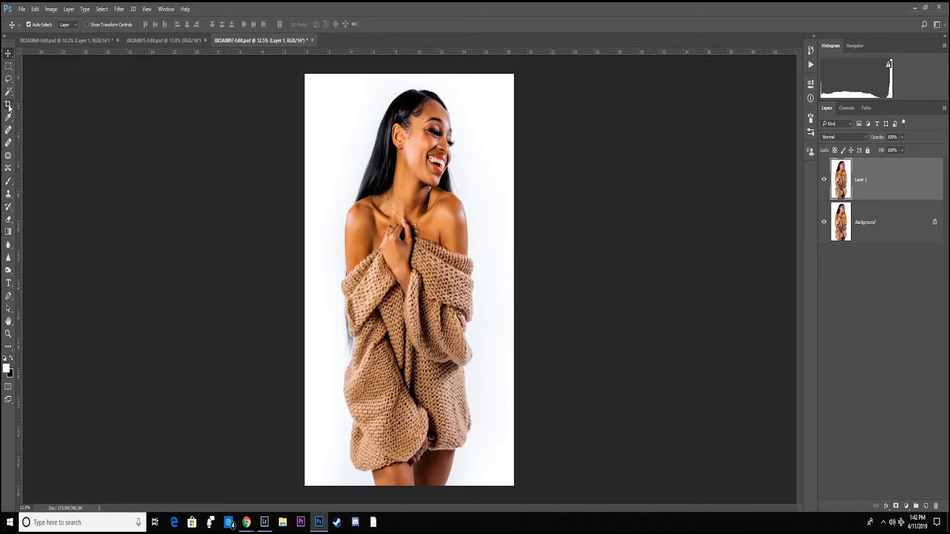
Step: Try to widen the canvas on both sides of the photo with the Crop tool and Content-Aware turned off
click(8, 105)
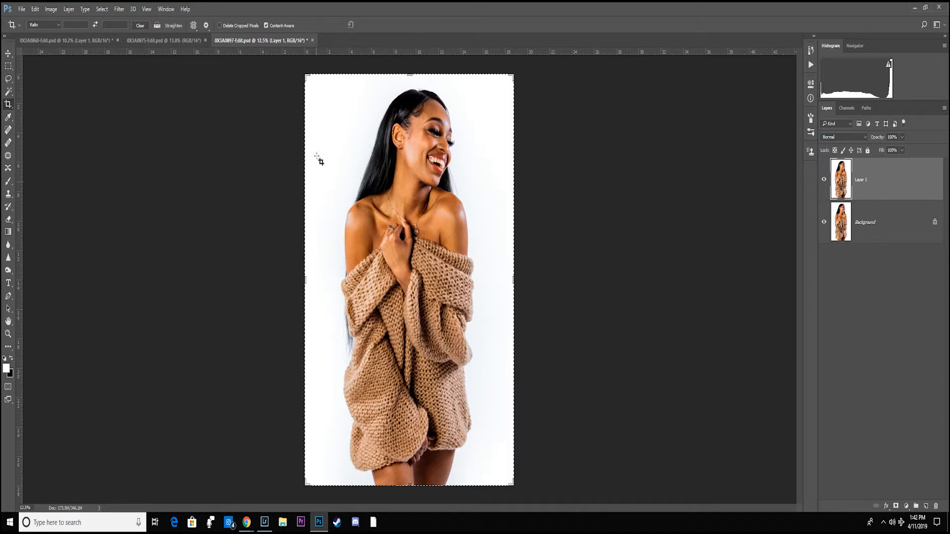
click(268, 26)
drag(302, 275, 291, 279)
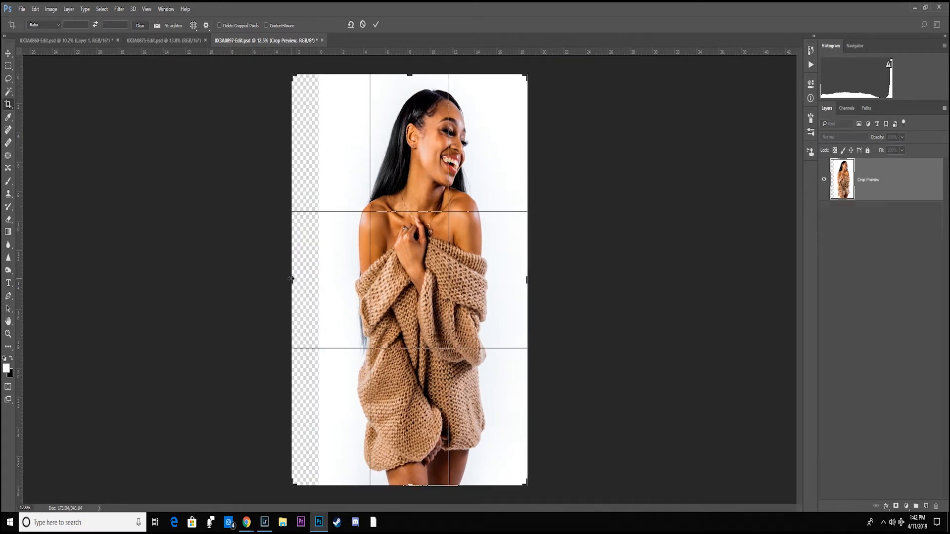
mouse_move(527, 281)
mouse_down()
mouse_move(540, 277)
mouse_move(543, 290)
mouse_up()
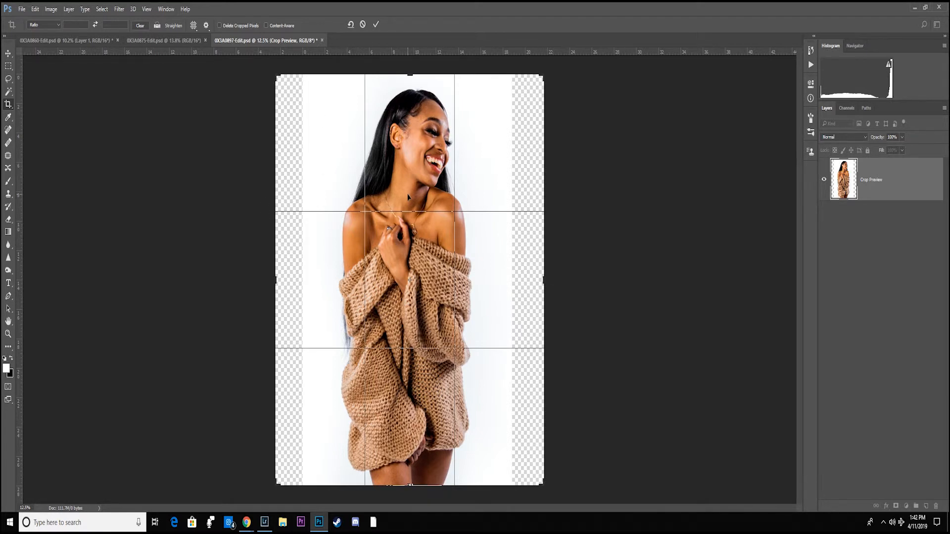
key(Return)
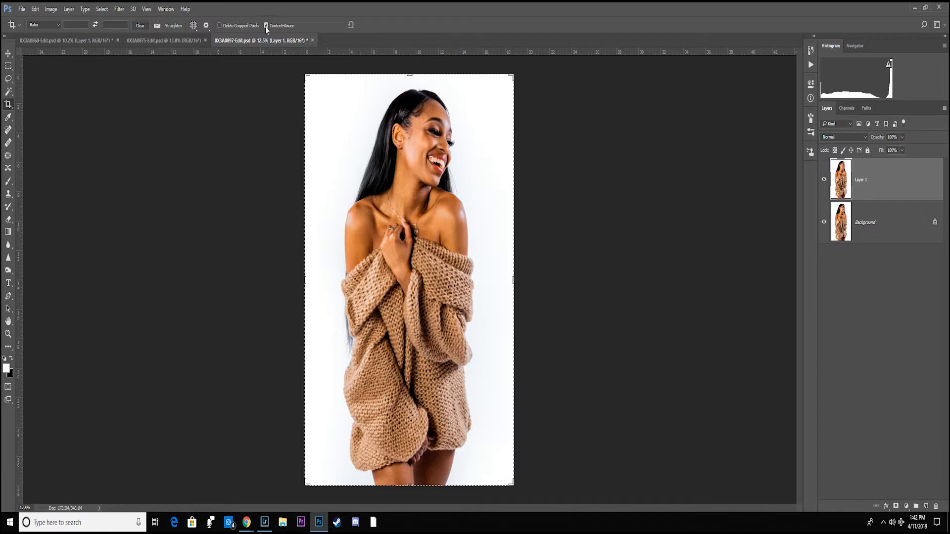
Step: Extend the canvas evenly on both sides to about 6600 px wide using a Content-Aware crop
drag(304, 280, 280, 281)
drag(540, 281, 563, 284)
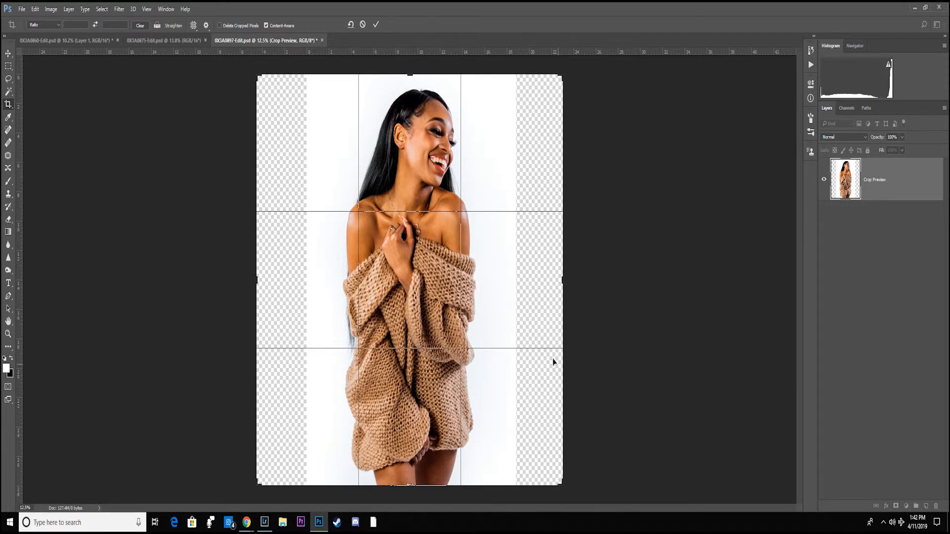
click(376, 24)
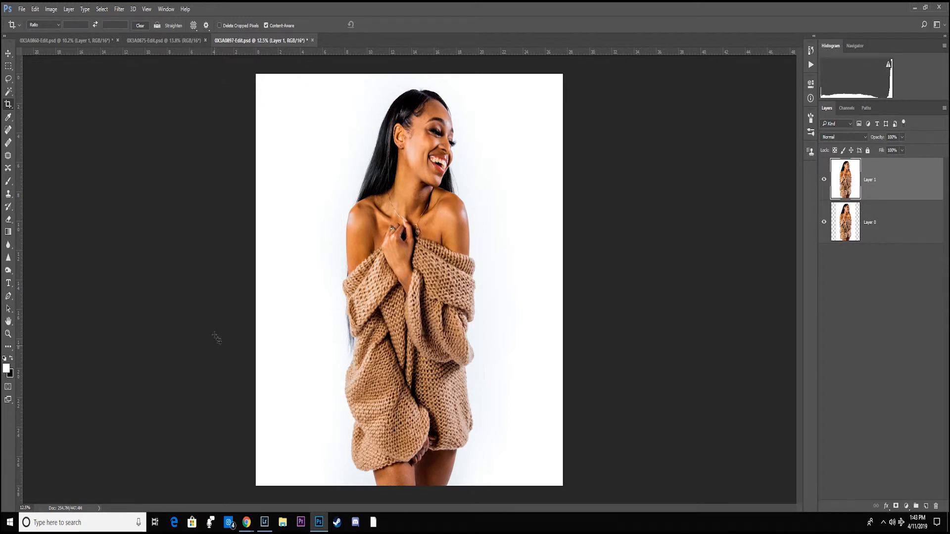
Step: Save the extended image as 0X3A0897-Edit-Edit.psd, switch to Lightroom and select the saved photo
click(21, 8)
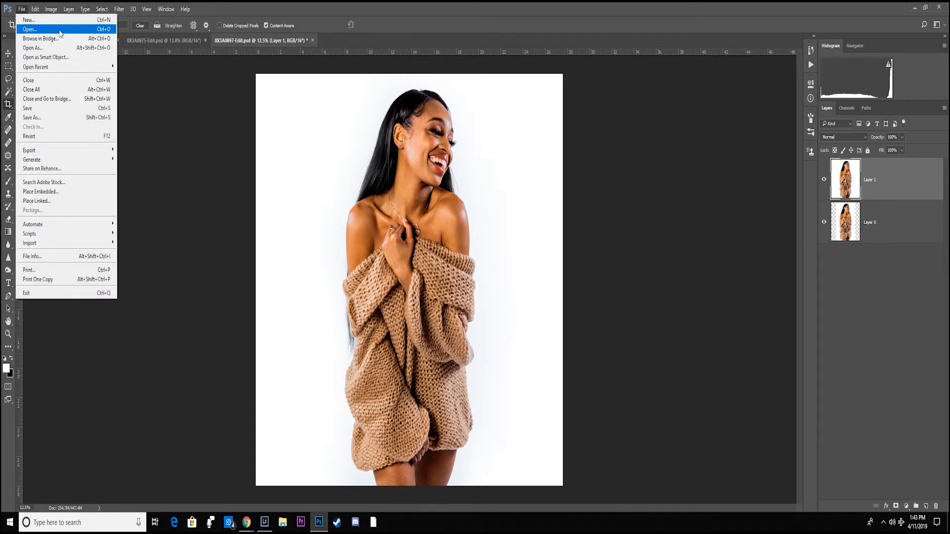
click(43, 116)
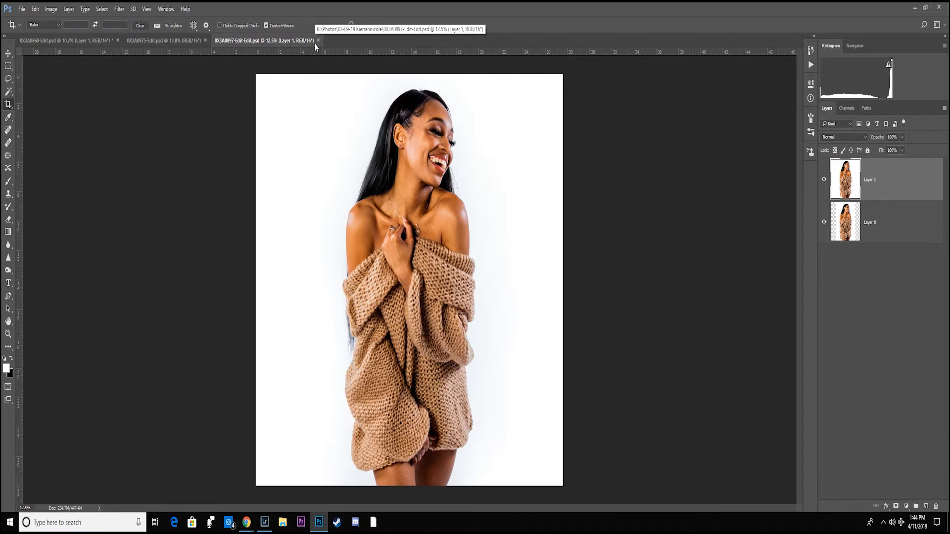
click(265, 522)
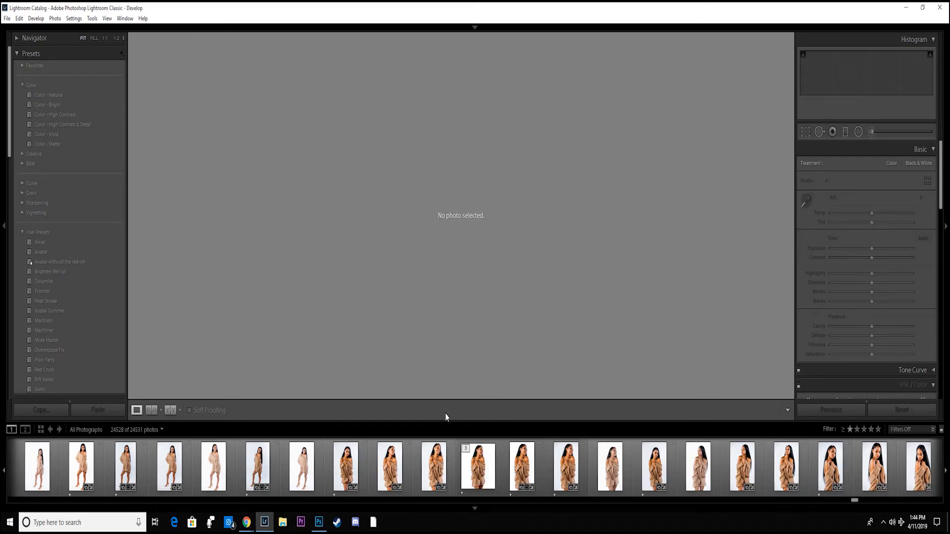
click(472, 469)
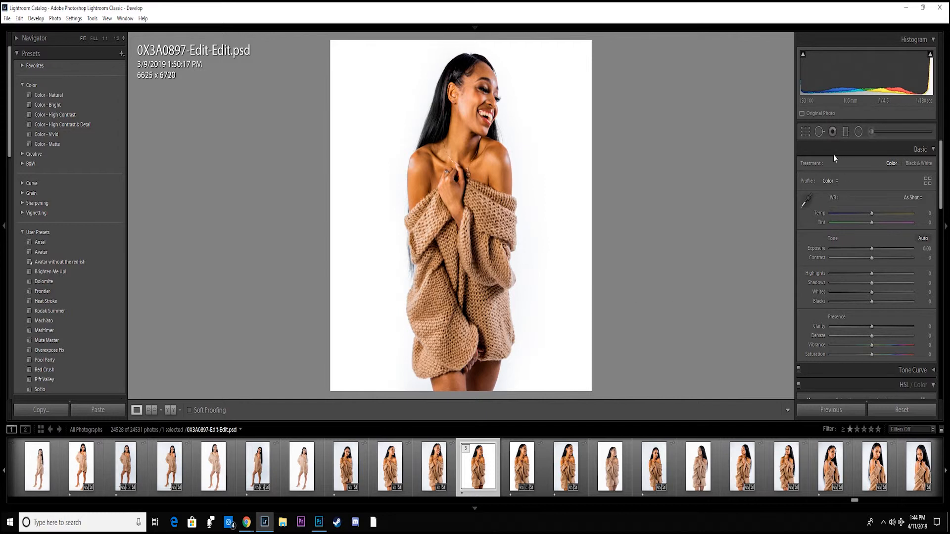
Step: Reveal the hidden module picker above the photo
click(806, 132)
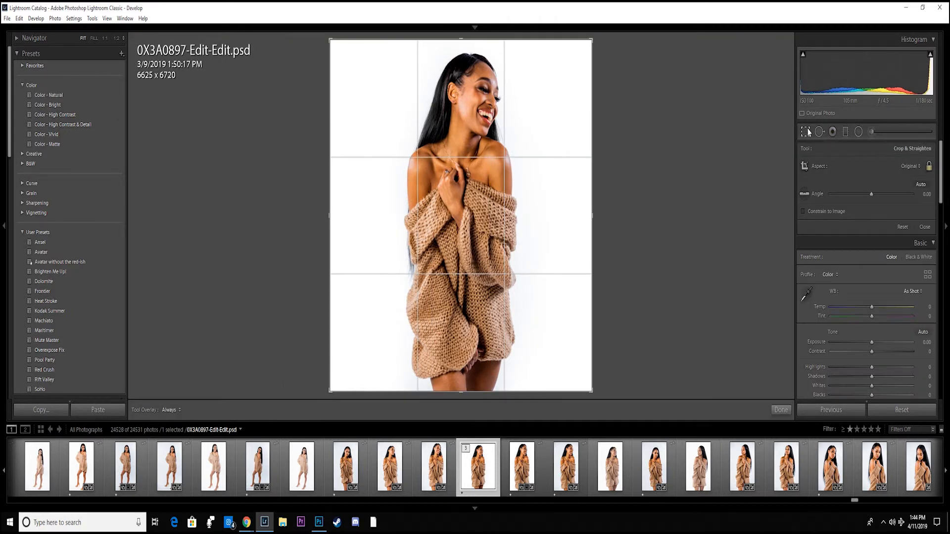
click(802, 133)
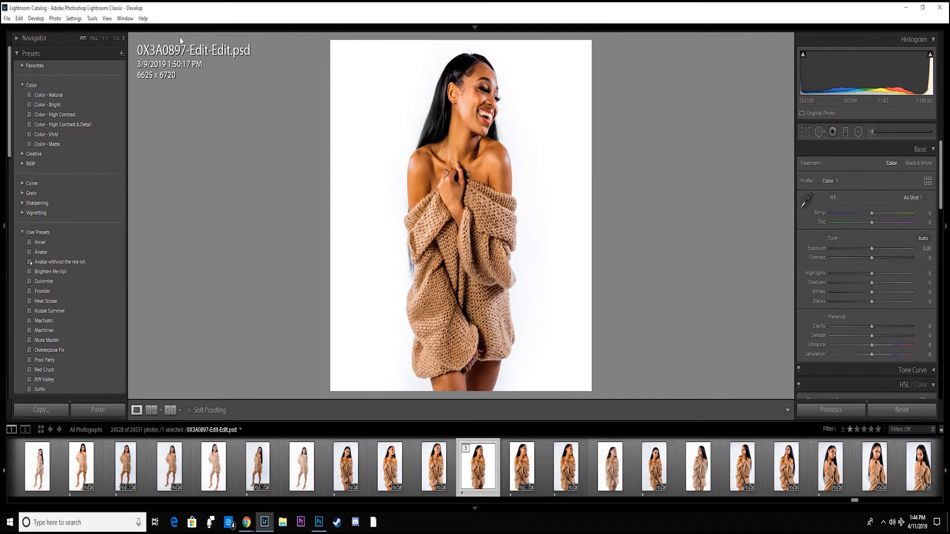
click(472, 28)
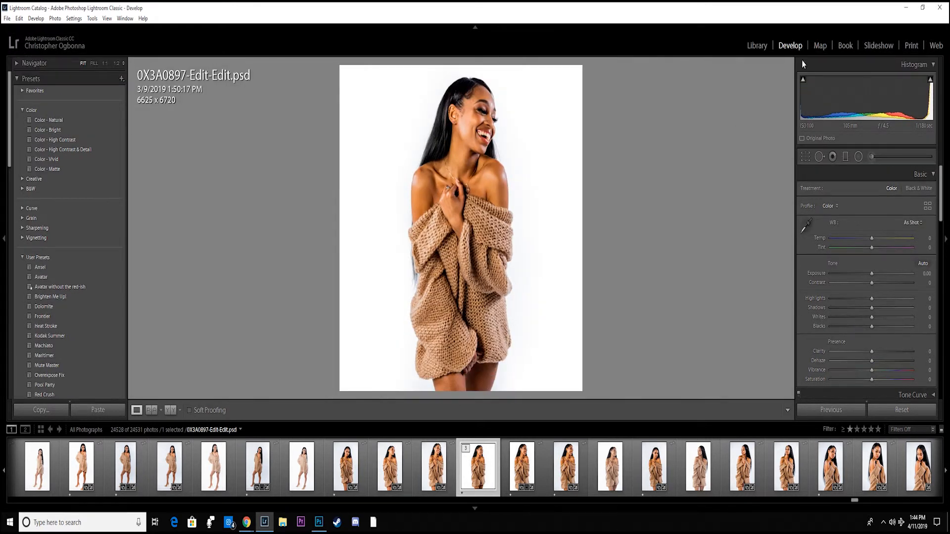
Step: Crop the photo to a custom 4 x 5 aspect ratio, repositioning the image so the woman is centred in the frame
click(806, 161)
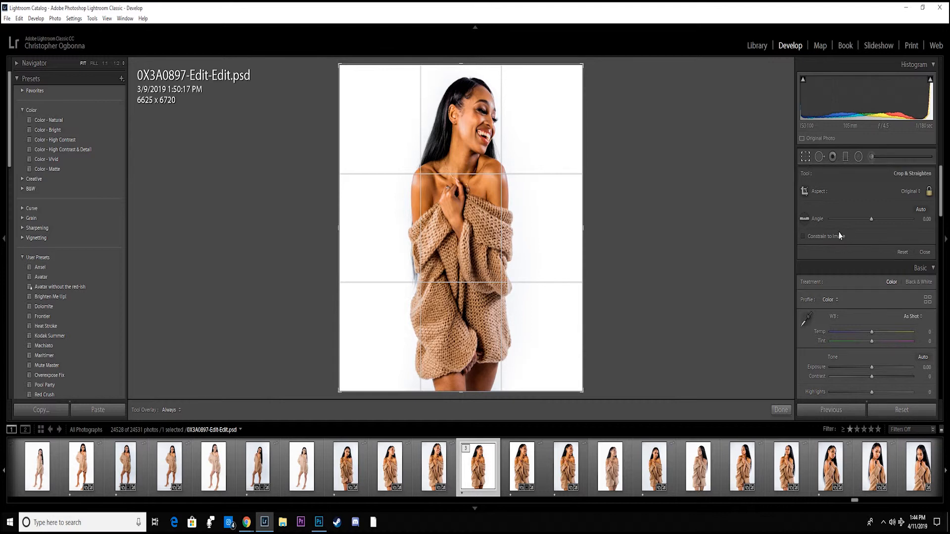
click(913, 194)
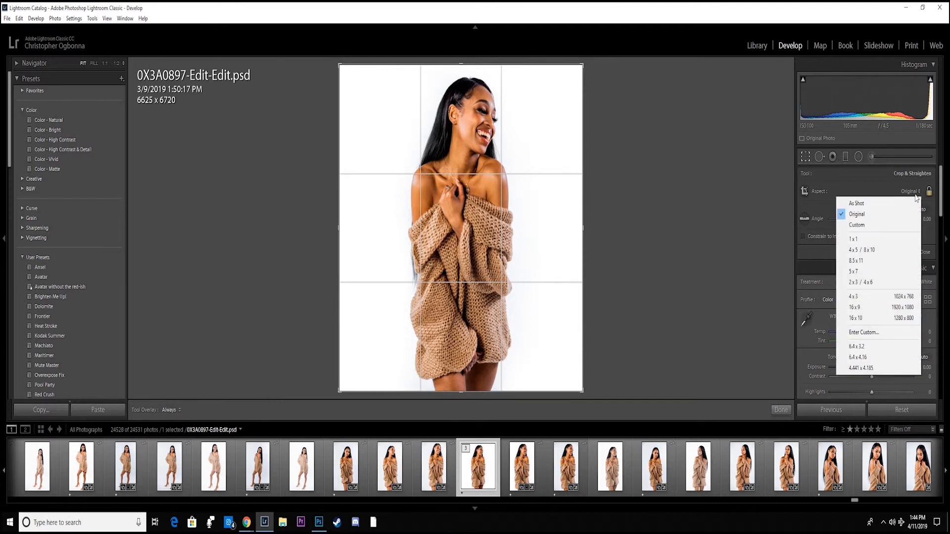
click(863, 332)
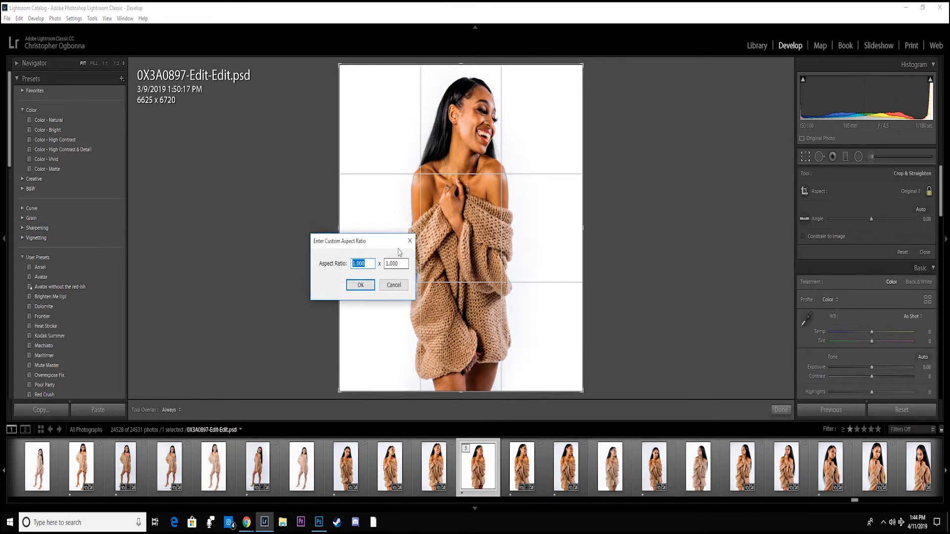
text(4)
key(Tab)
text(5)
key(Tab)
click(360, 286)
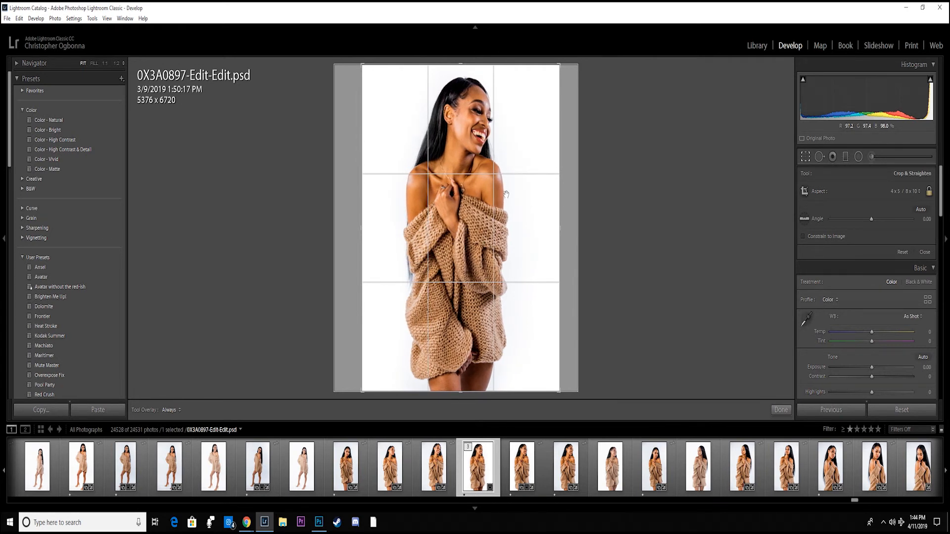
drag(507, 195, 510, 196)
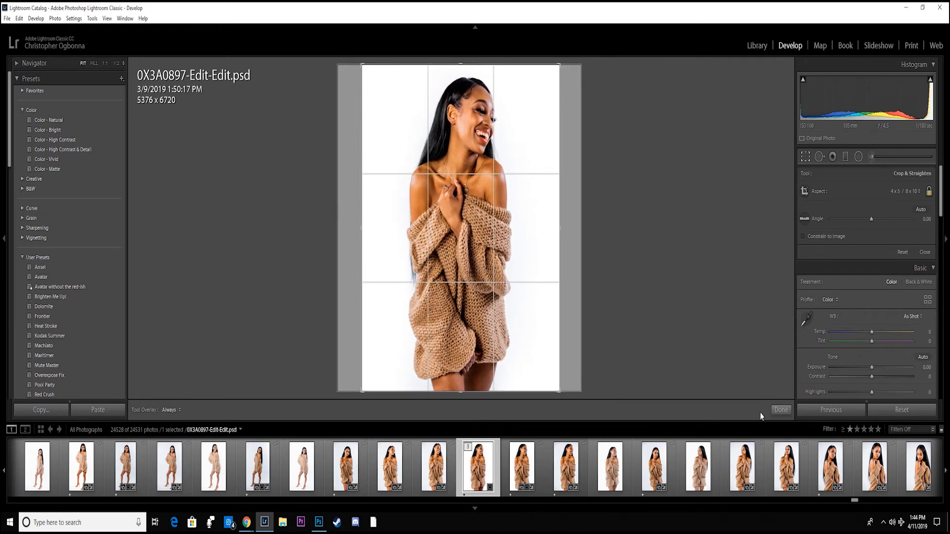
click(781, 410)
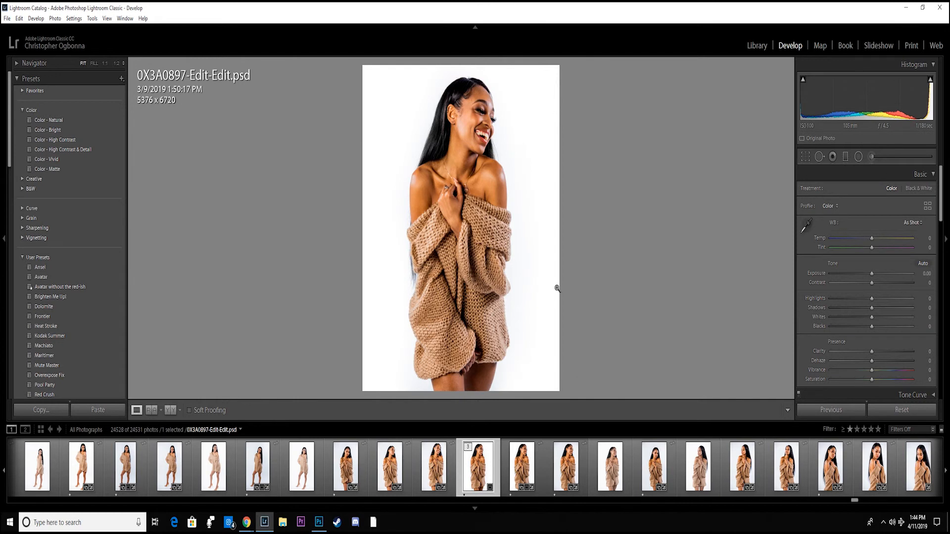
click(8, 19)
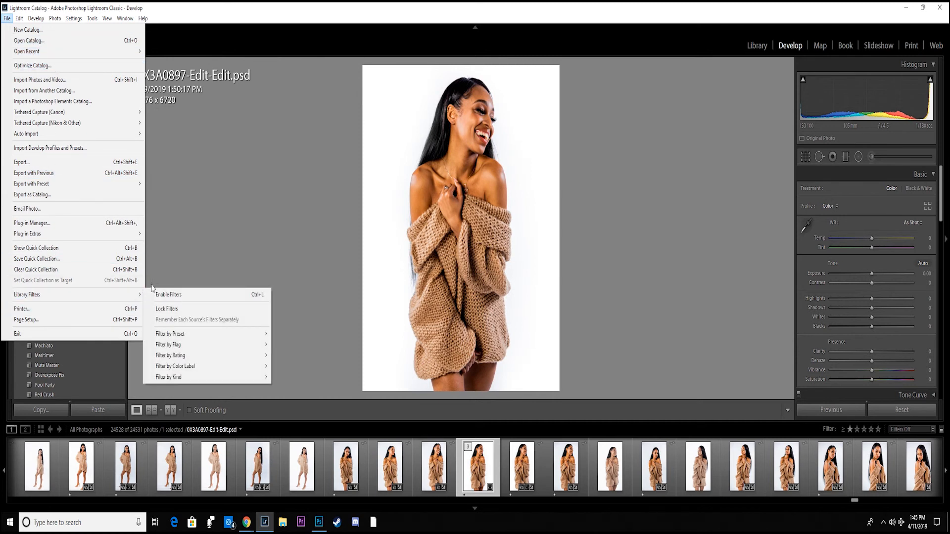
click(364, 410)
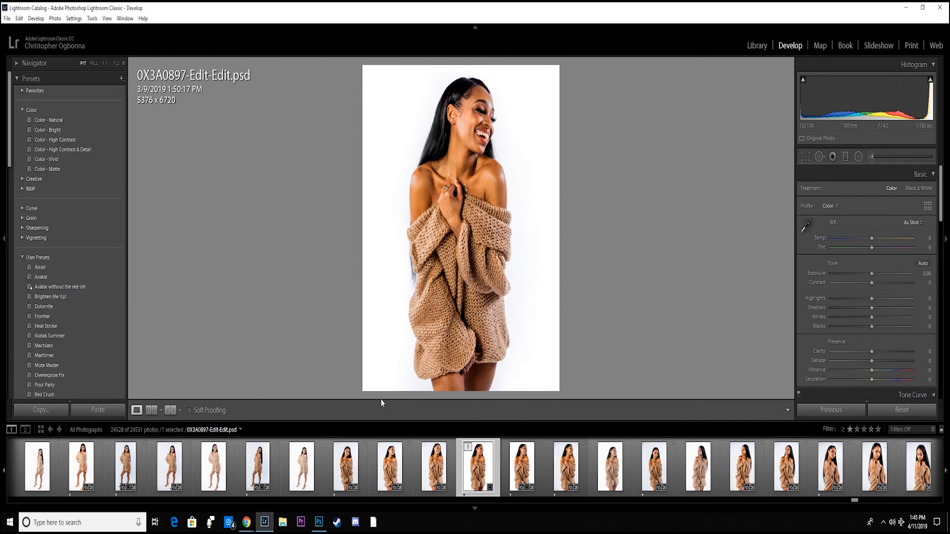